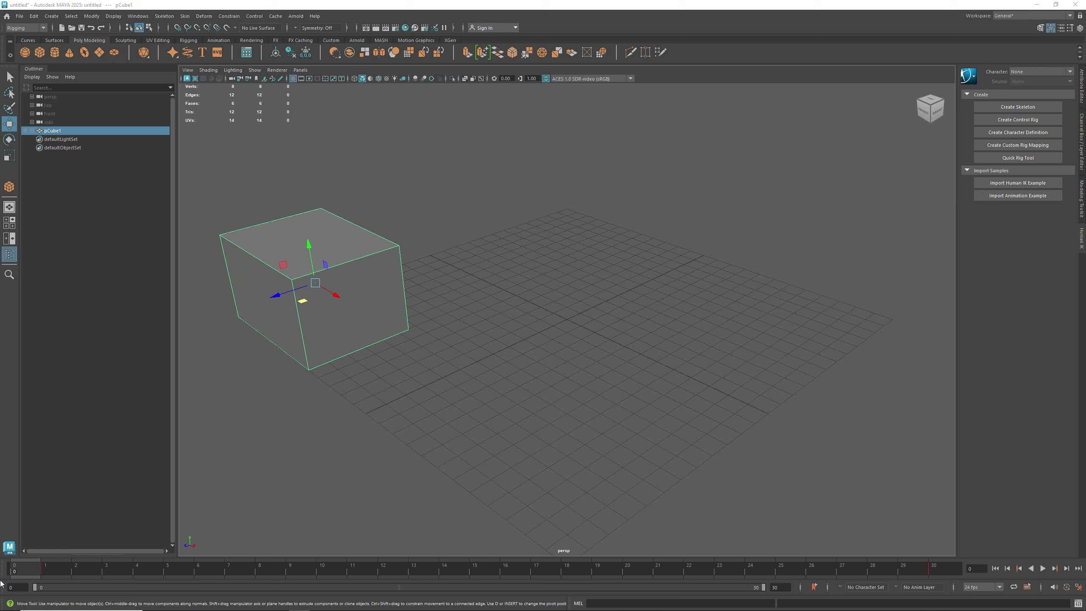
# Play back and stop the cube animation, then open the Scale Keys options from the hotbox Key menu
pyautogui.hotkey('alt', 'v')
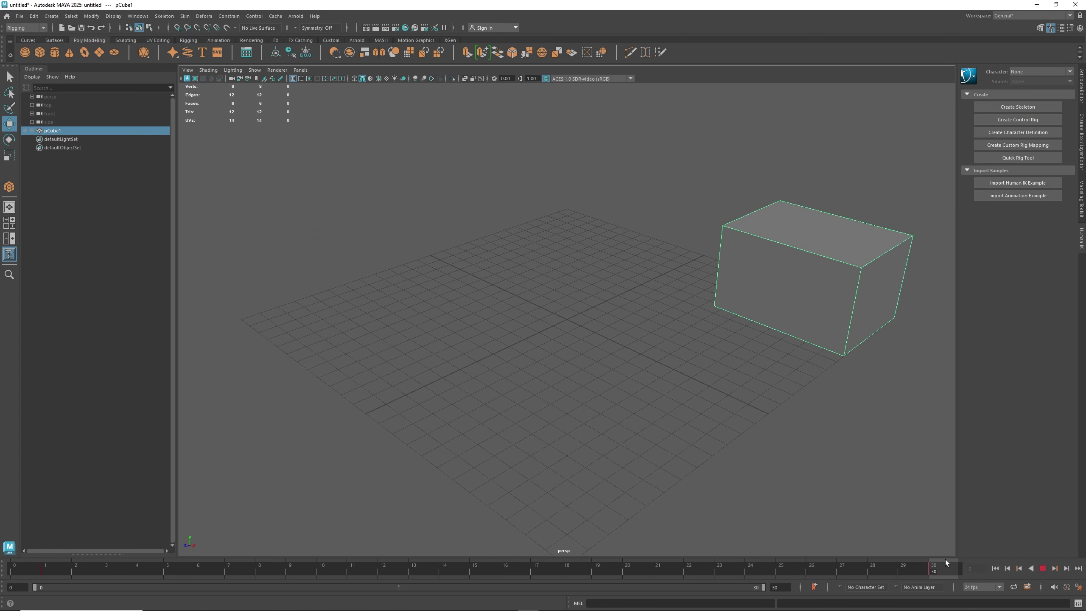
pyautogui.hotkey('alt', 'v')
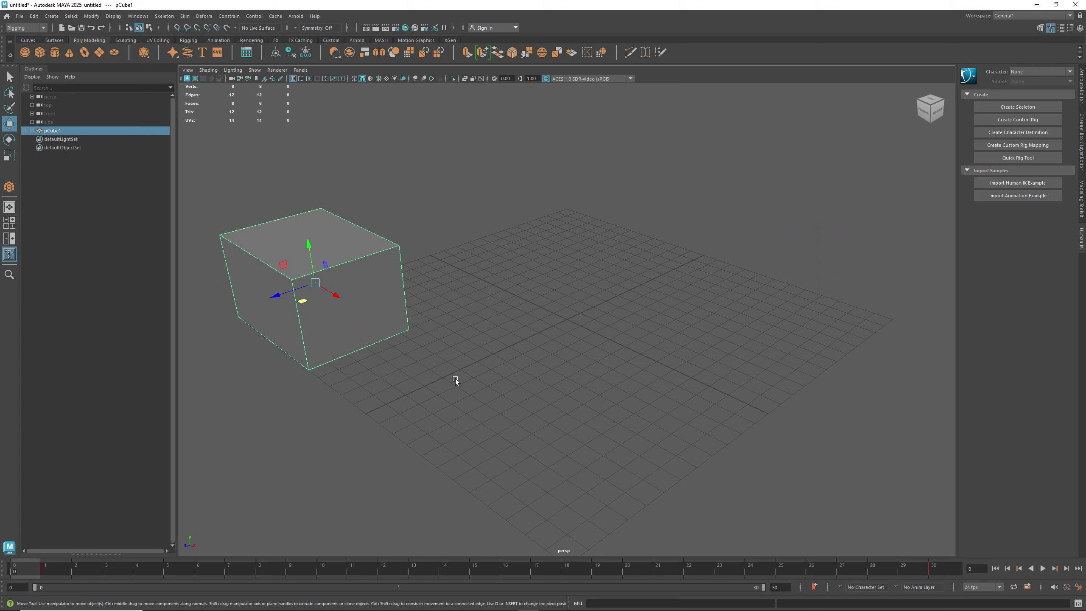
pyautogui.press('space')
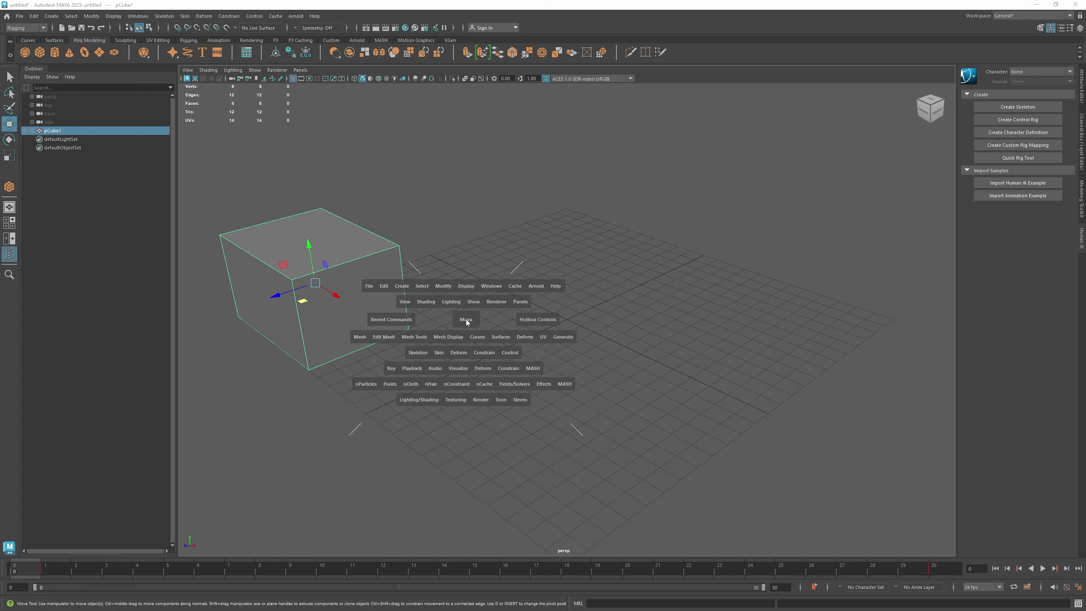
pyautogui.click(393, 369)
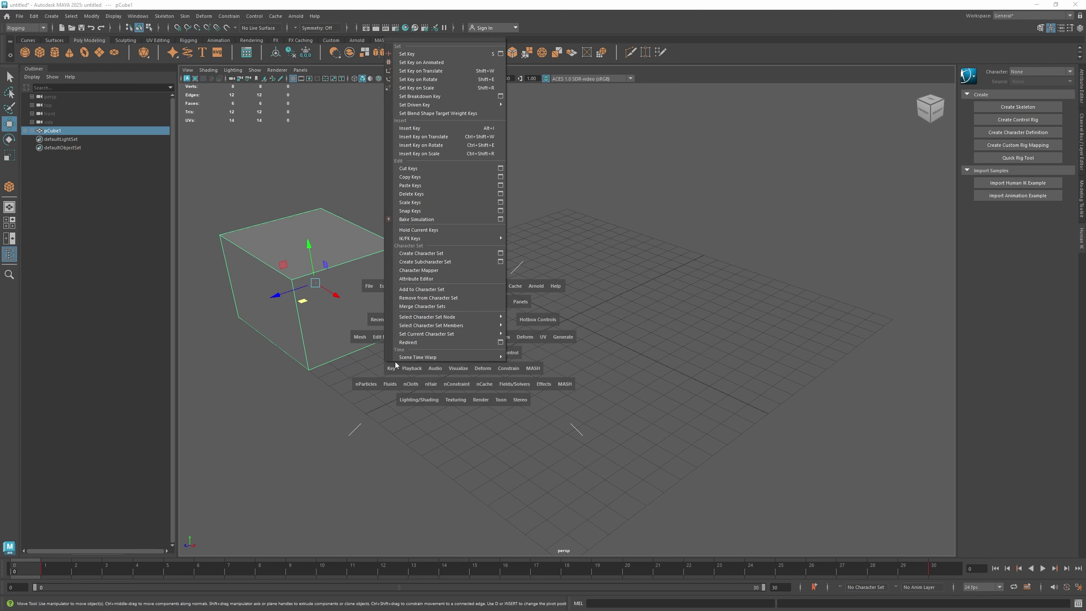
pyautogui.click(501, 202)
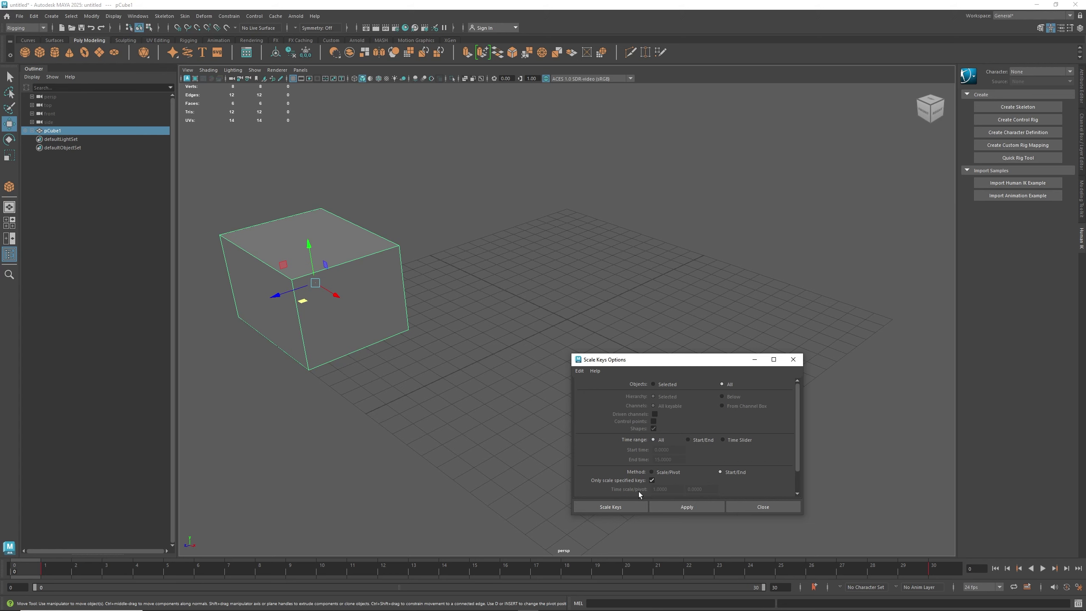
pyautogui.scroll(-2, 693, 471)
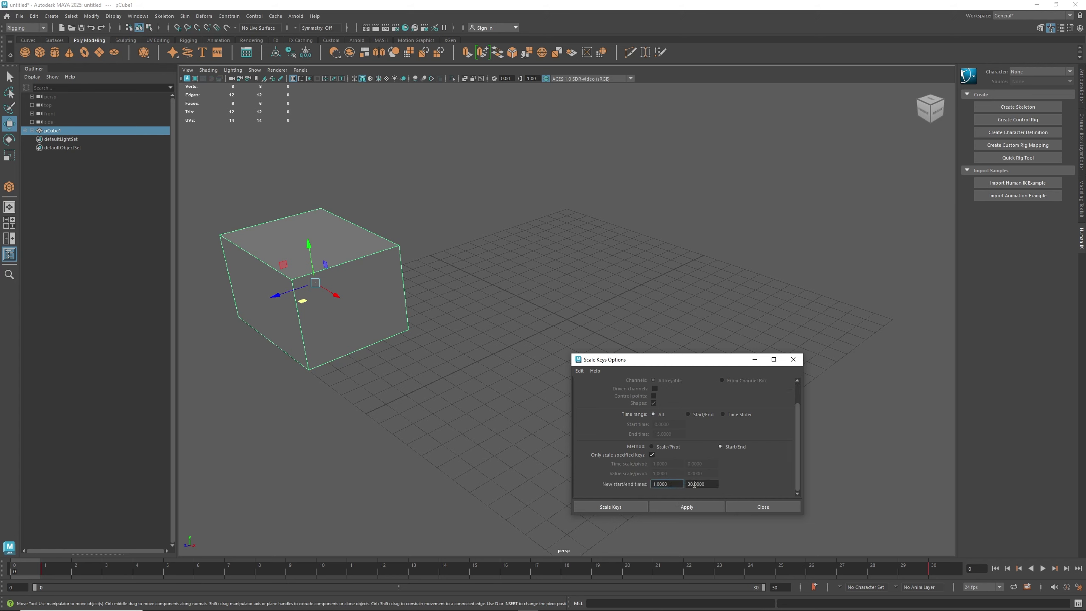
# Change the new end time from 30 to 15 and apply Scale Keys to the cube
pyautogui.click(711, 483)
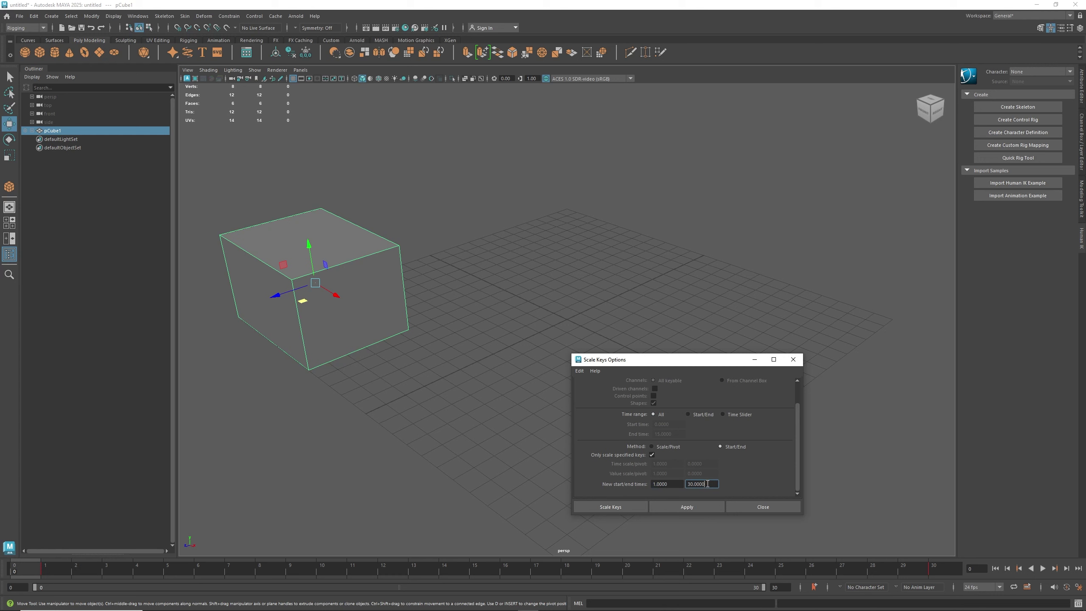
pyautogui.moveTo(708, 484); pyautogui.dragTo(686, 484)
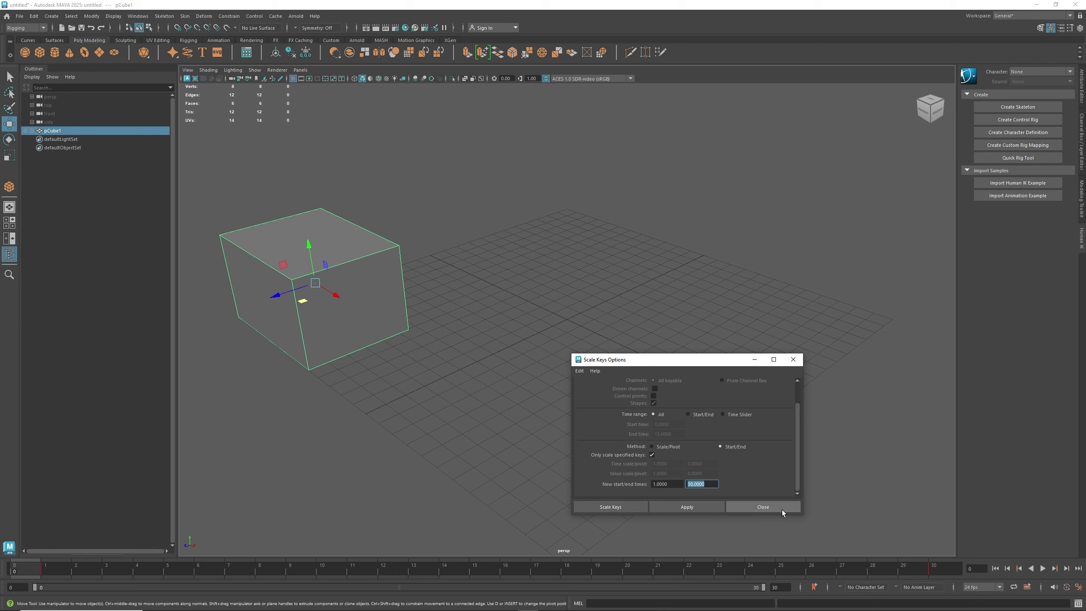
pyautogui.write('15')
pyautogui.click(594, 507)
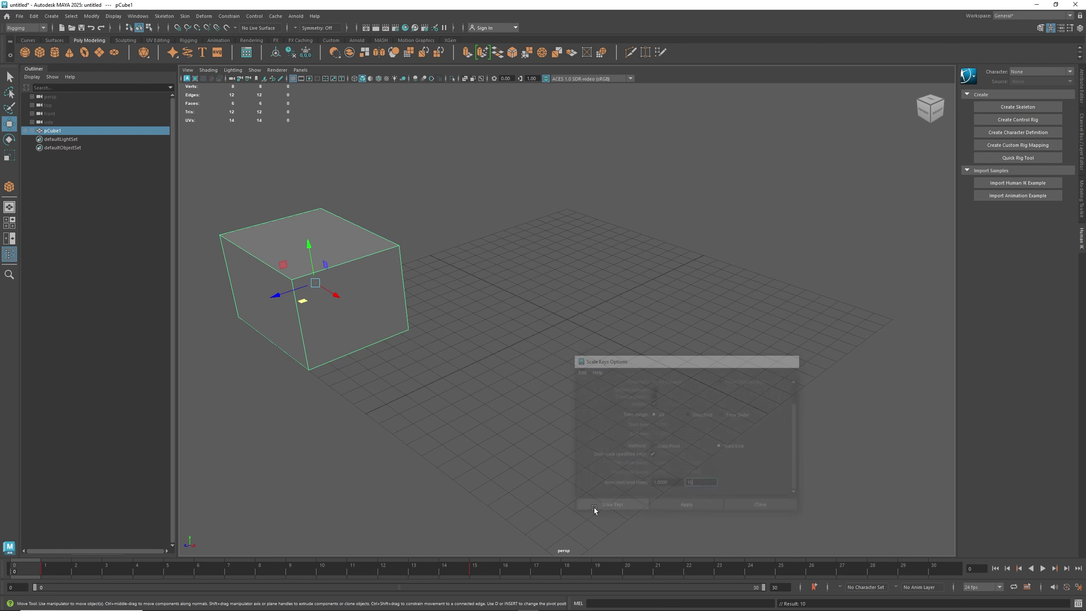
pyautogui.hotkey('alt', 'v')
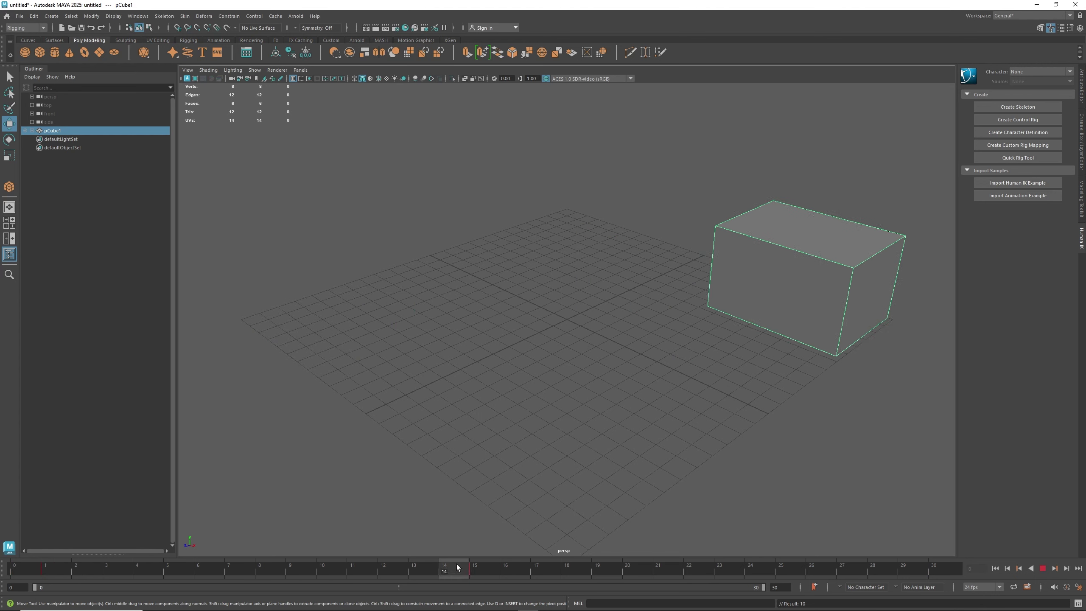
pyautogui.hotkey('alt', 'v')
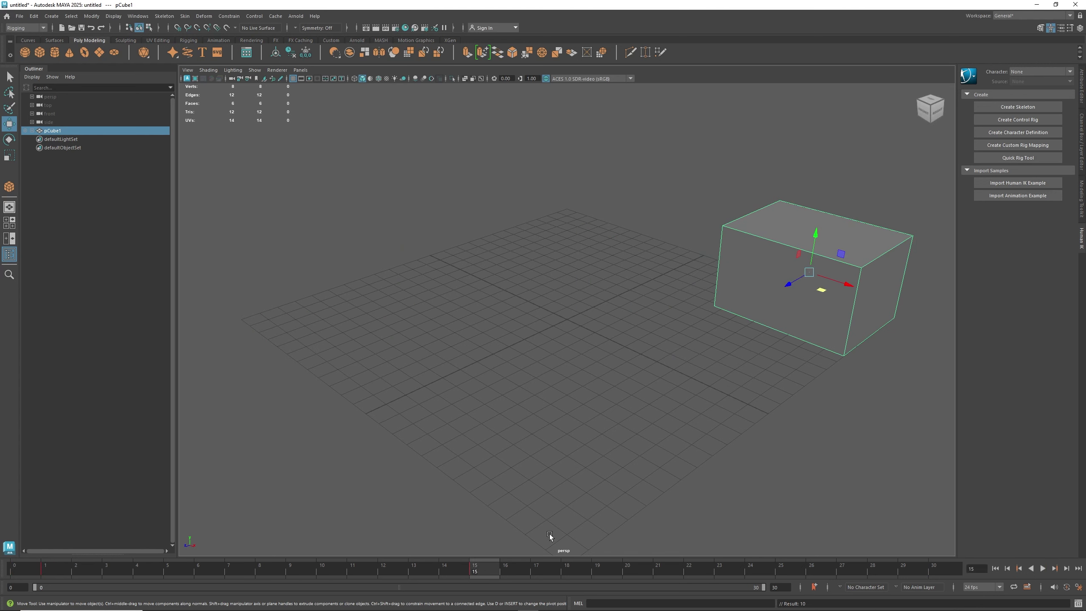